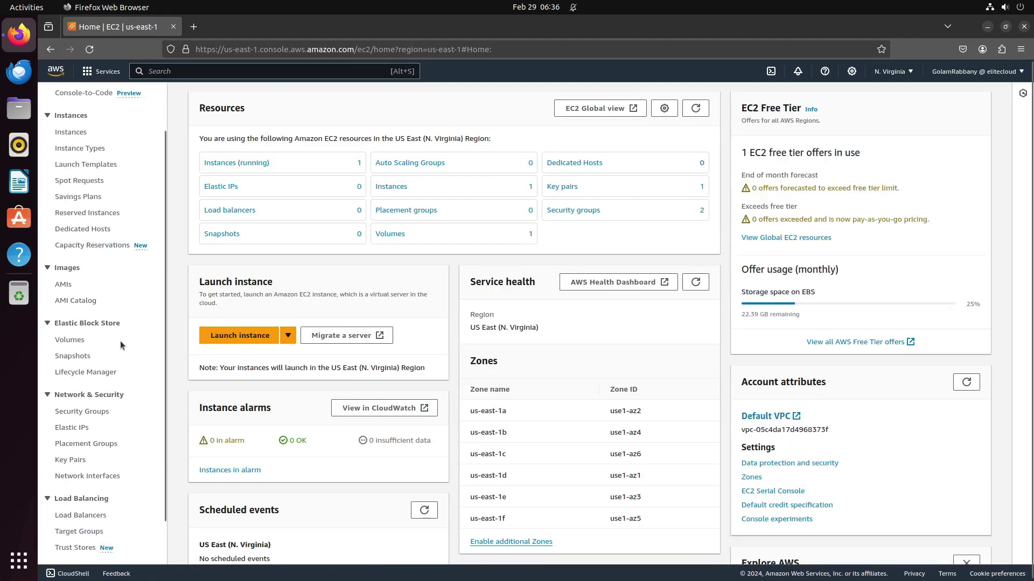
pyautogui.scroll(-3, 121, 341)
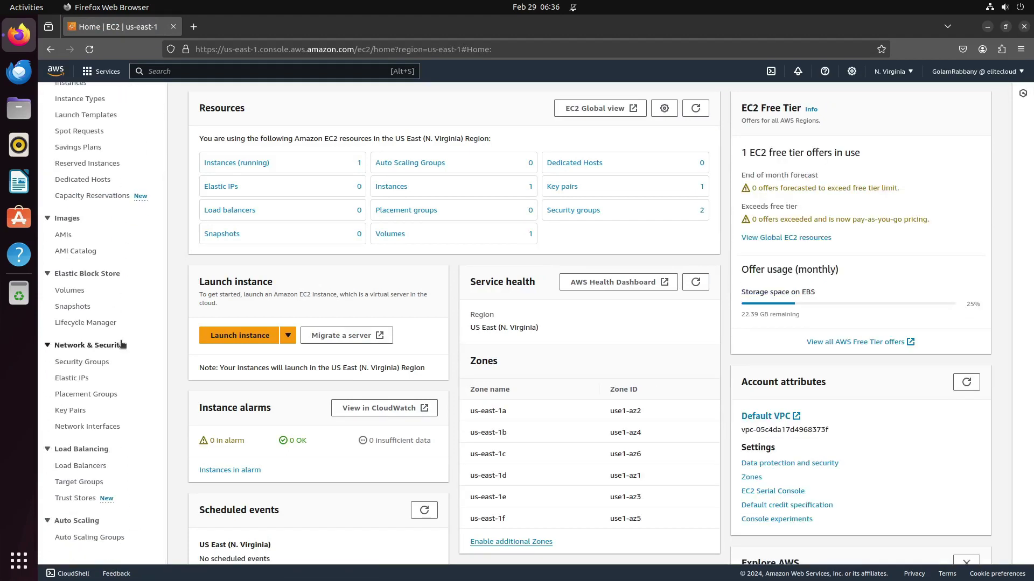
# Allocate Elastic IP 34.236.177.223 from Amazon's IPv4 address pool.
pyautogui.click(73, 379)
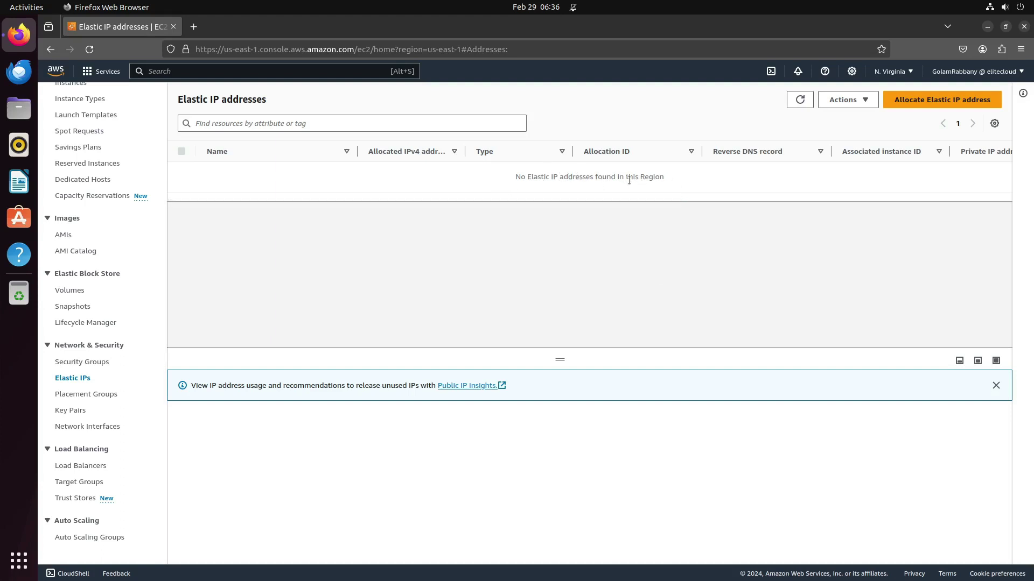
pyautogui.click(920, 104)
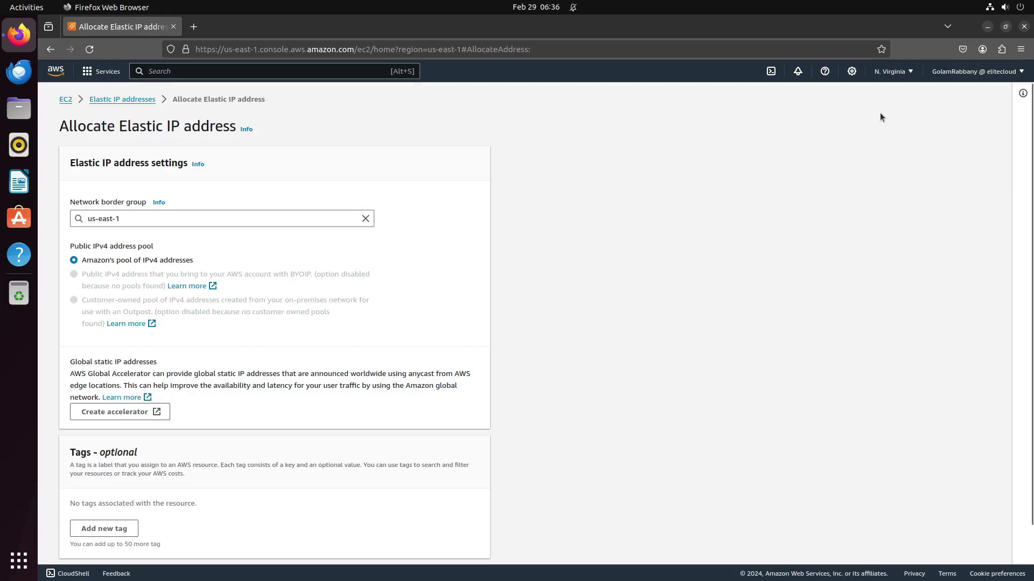
pyautogui.scroll(-2, 207, 225)
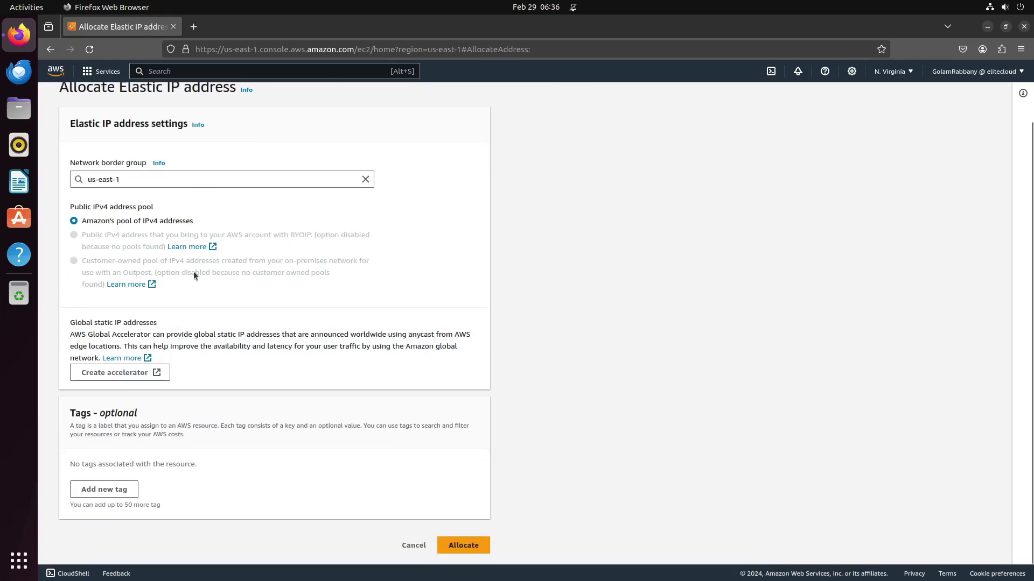
pyautogui.click(464, 541)
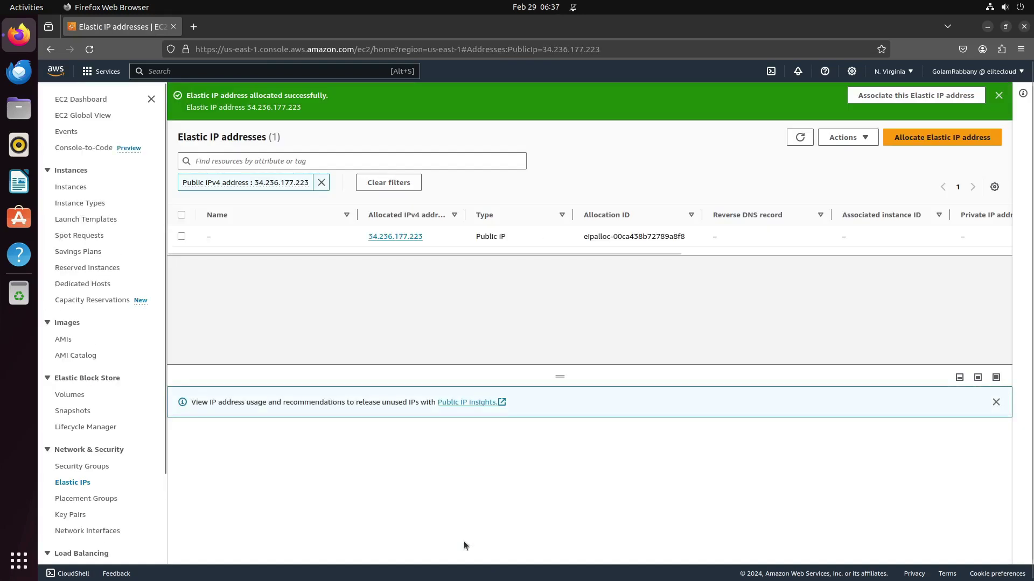
# Associate Elastic IP 34.236.177.223 with the webserver instance at private IP 172.31.34.113.
pyautogui.click(190, 234)
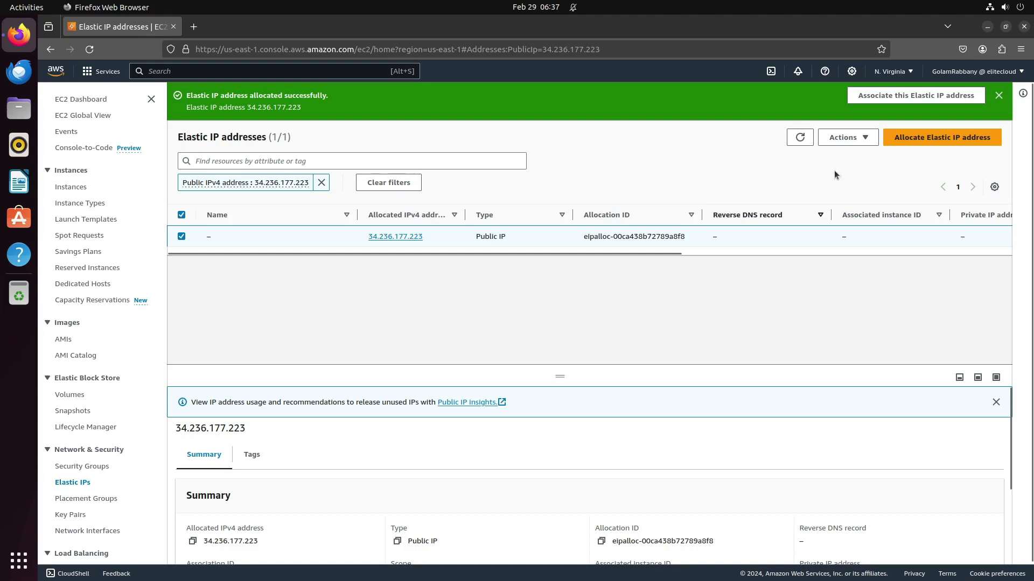
pyautogui.click(861, 138)
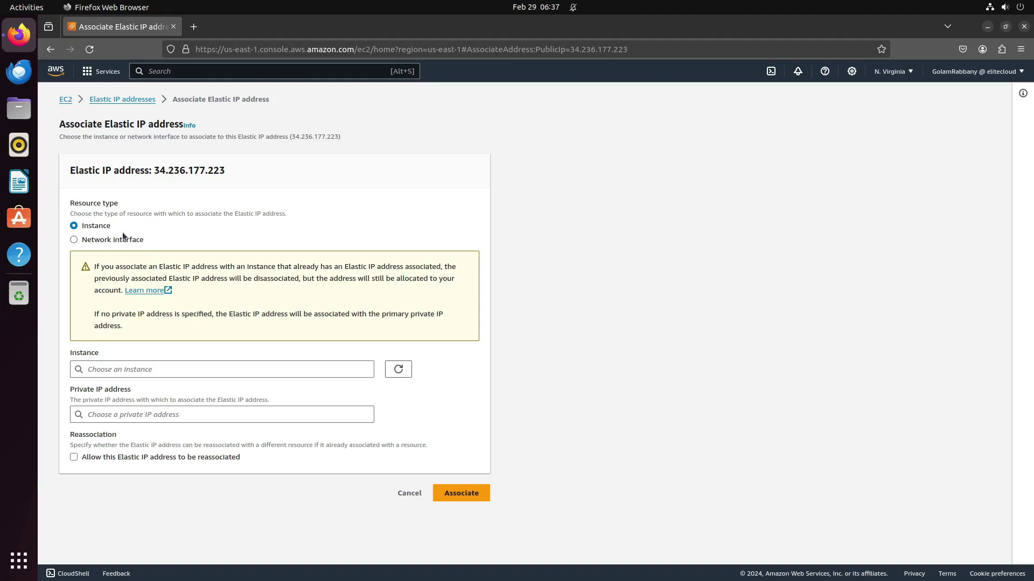
pyautogui.click(136, 368)
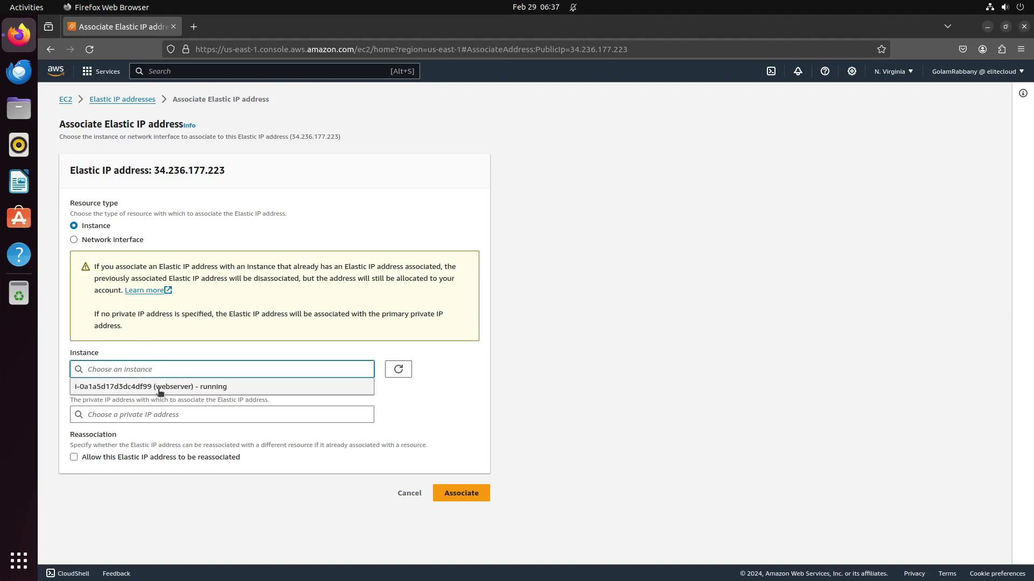
pyautogui.click(230, 386)
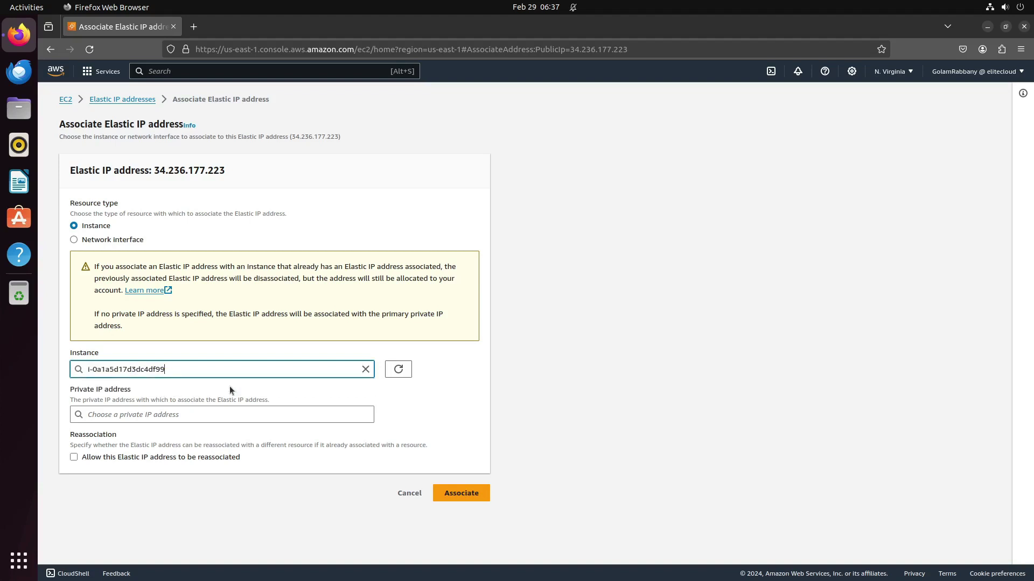
pyautogui.click(208, 417)
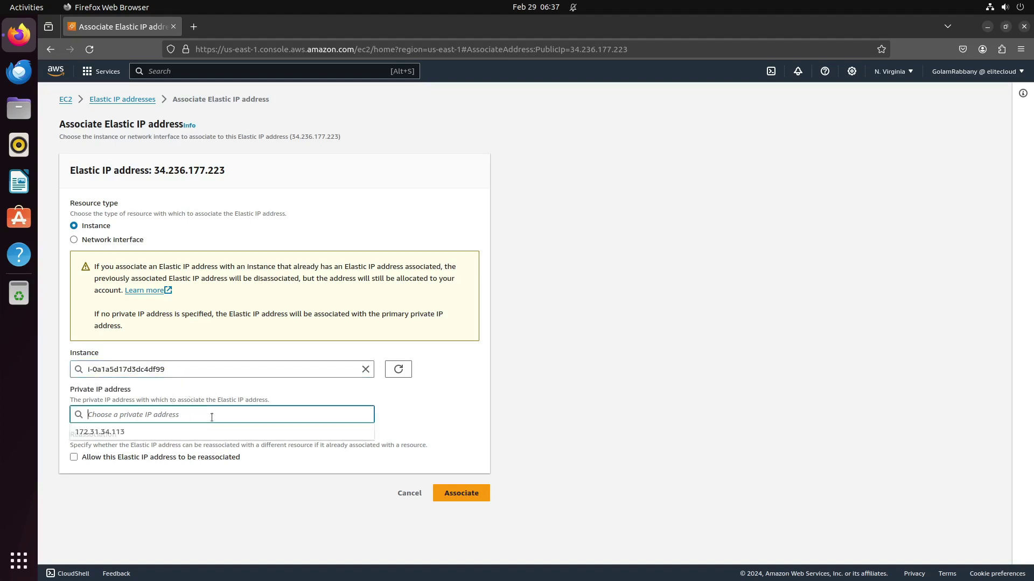
pyautogui.click(184, 430)
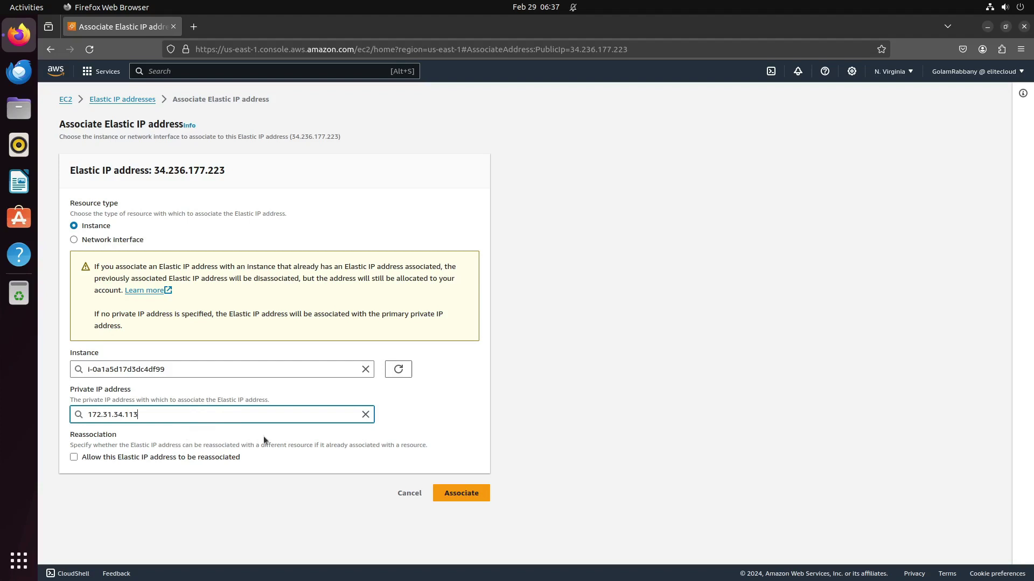
pyautogui.click(482, 494)
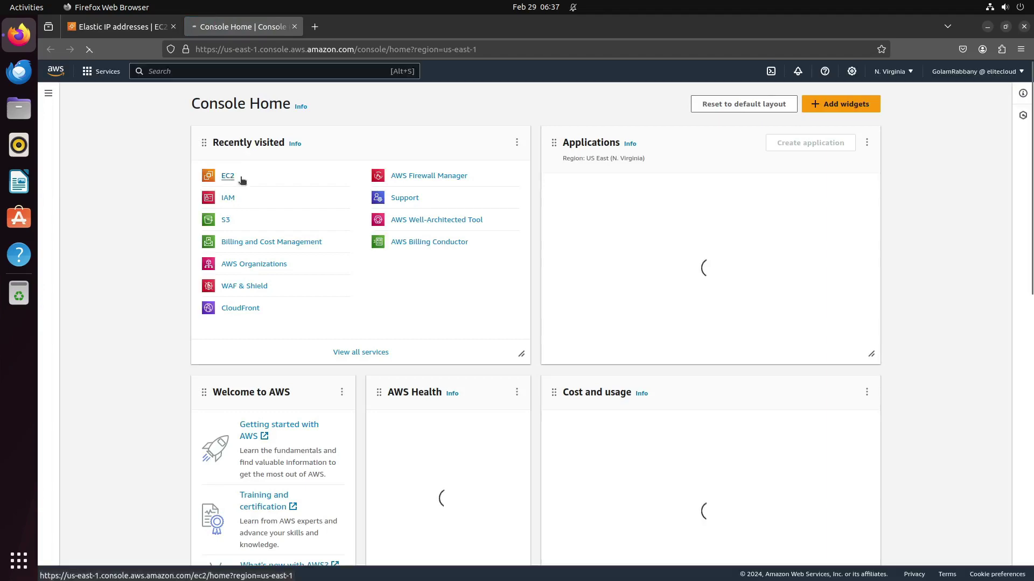
# Show the webserver instance's details from the EC2 instances list.
pyautogui.click(232, 179)
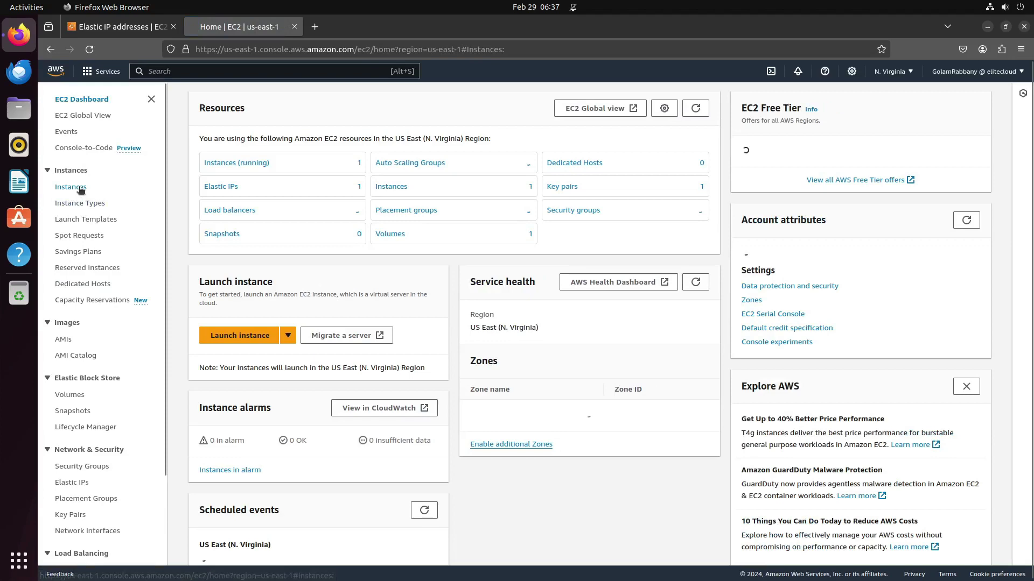
pyautogui.click(81, 189)
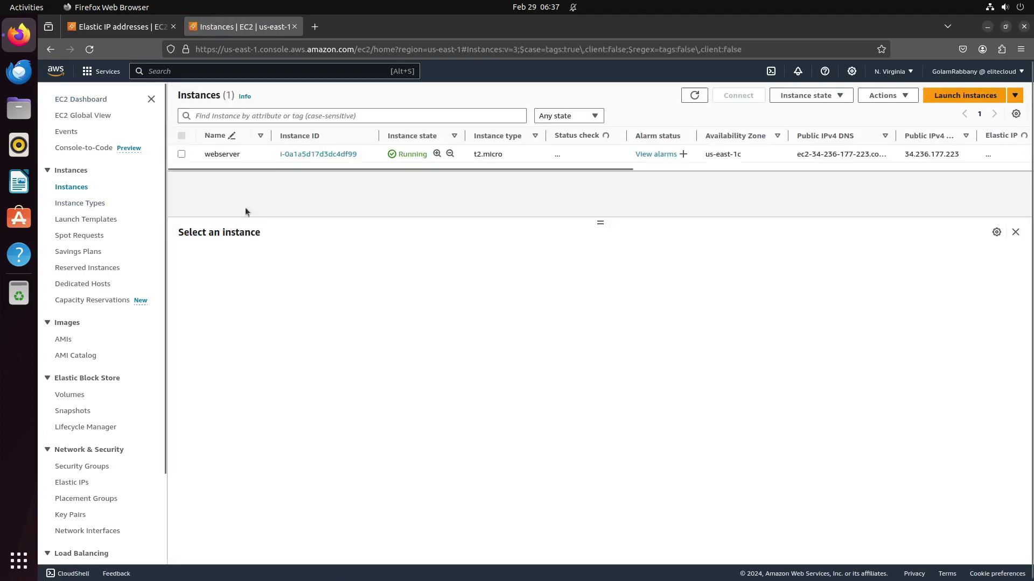
pyautogui.click(181, 154)
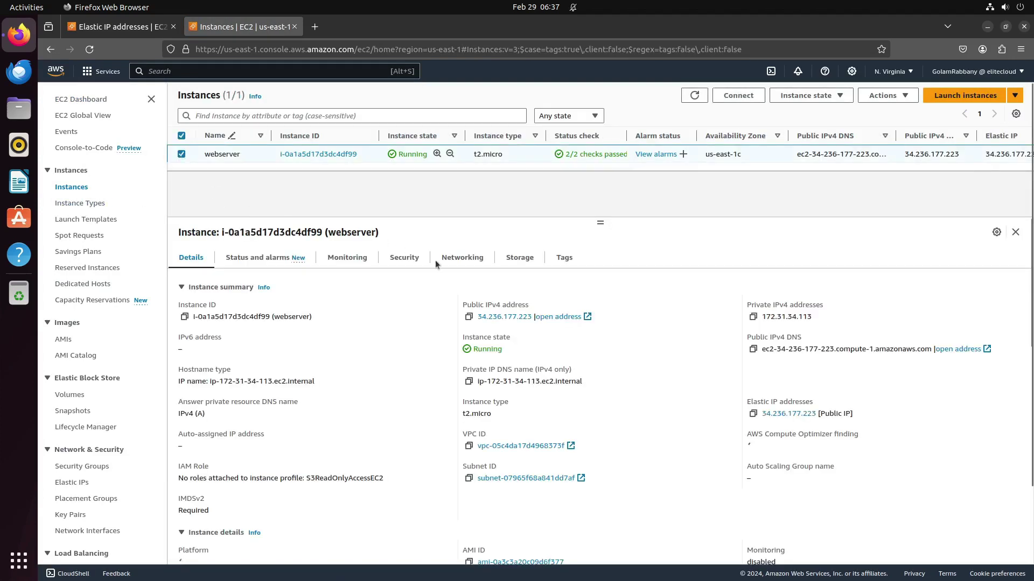
pyautogui.scroll(-3, 615, 396)
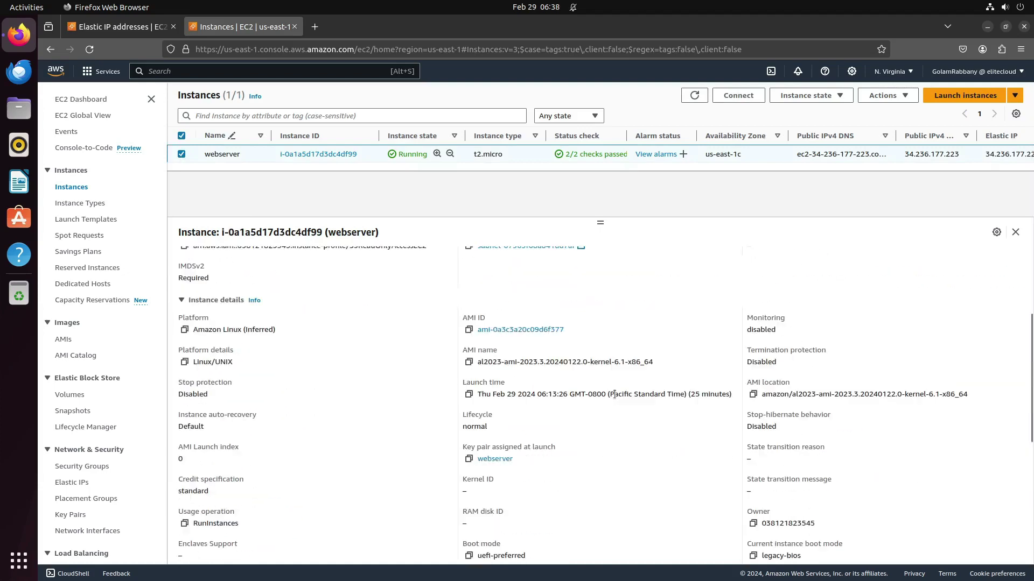
pyautogui.scroll(2, 622, 453)
pyautogui.scroll(2, 852, 426)
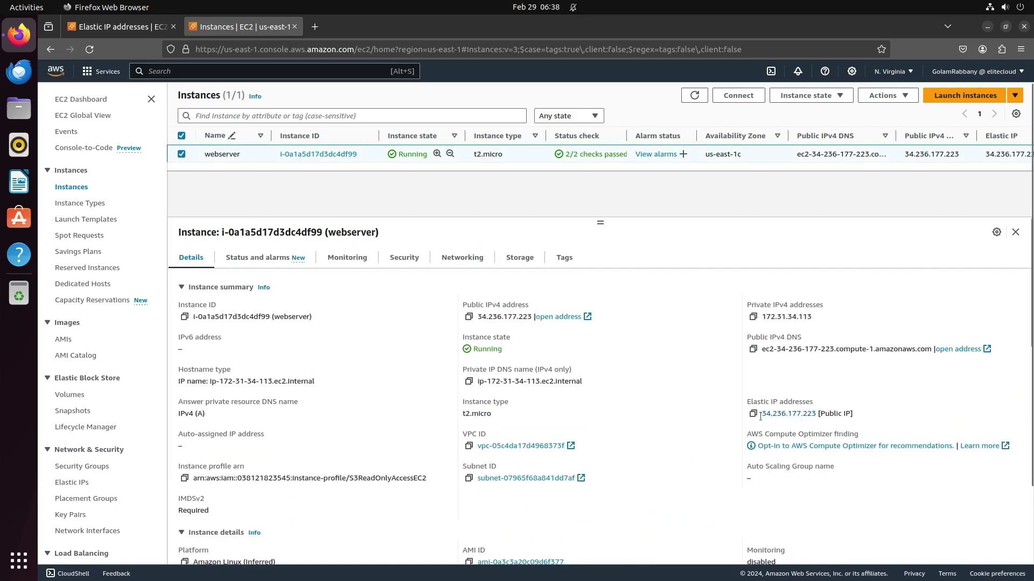
# Copy the webserver's Elastic IP 34.236.177.223 from its Details tab.
pyautogui.moveTo(760, 416); pyautogui.dragTo(817, 410)
pyautogui.click(817, 411)
pyautogui.click(753, 415)
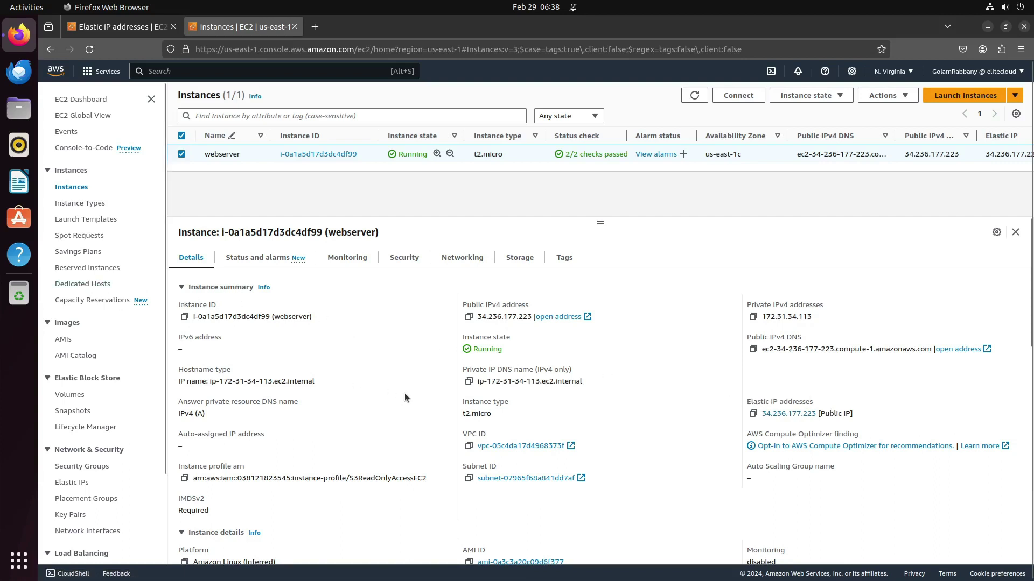
pyautogui.hotkey('ctrl', 'alt', 't')
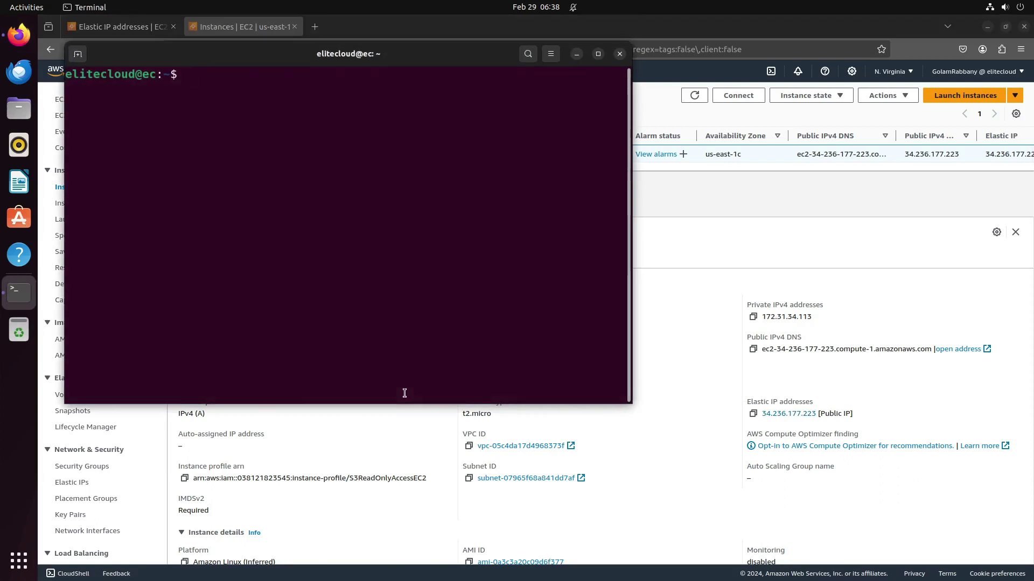
pyautogui.write('ssh -')
pyautogui.write('i ')
pyautogui.write('webserver.pem ')
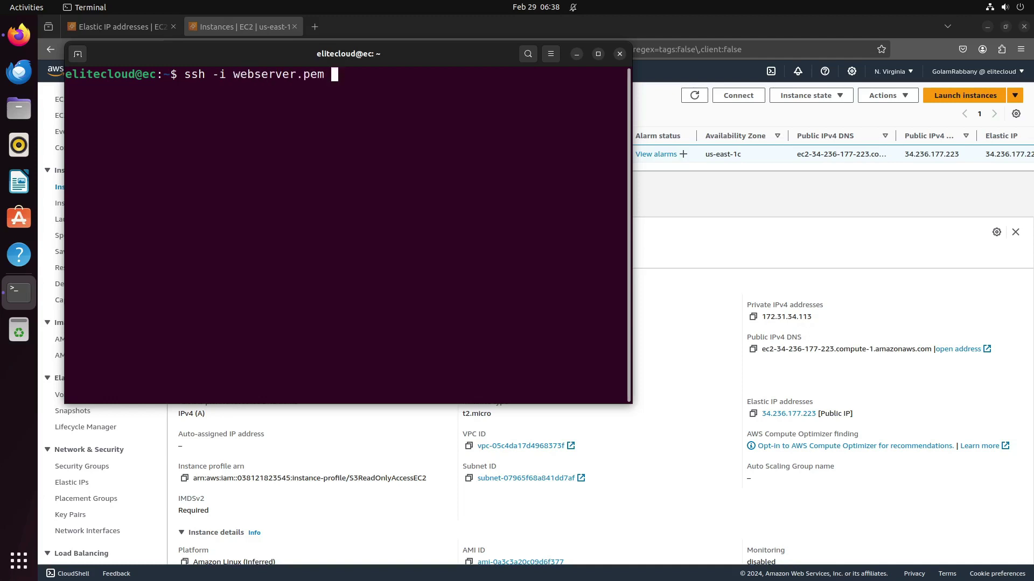
pyautogui.write('ec2-user@34.236.177.223')
pyautogui.press('Return')
pyautogui.write('yes')
pyautogui.press('Return')
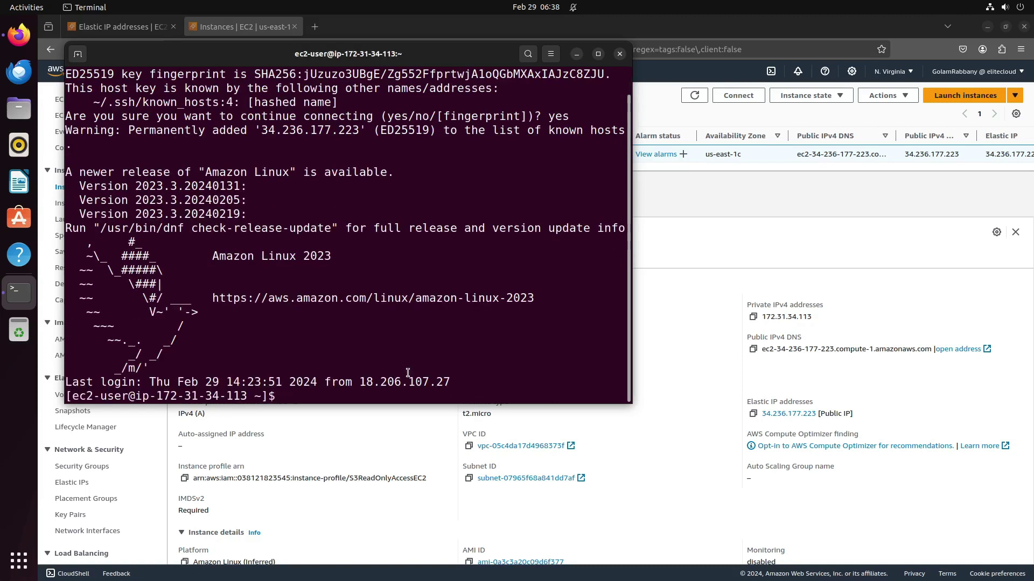
pyautogui.write('exit')
pyautogui.press('Return')
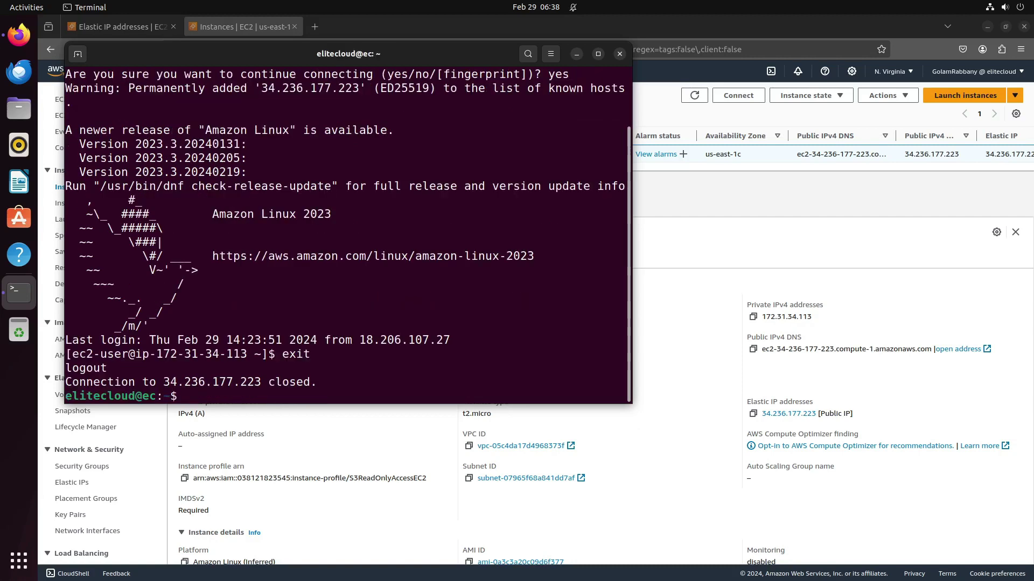
pyautogui.click(726, 255)
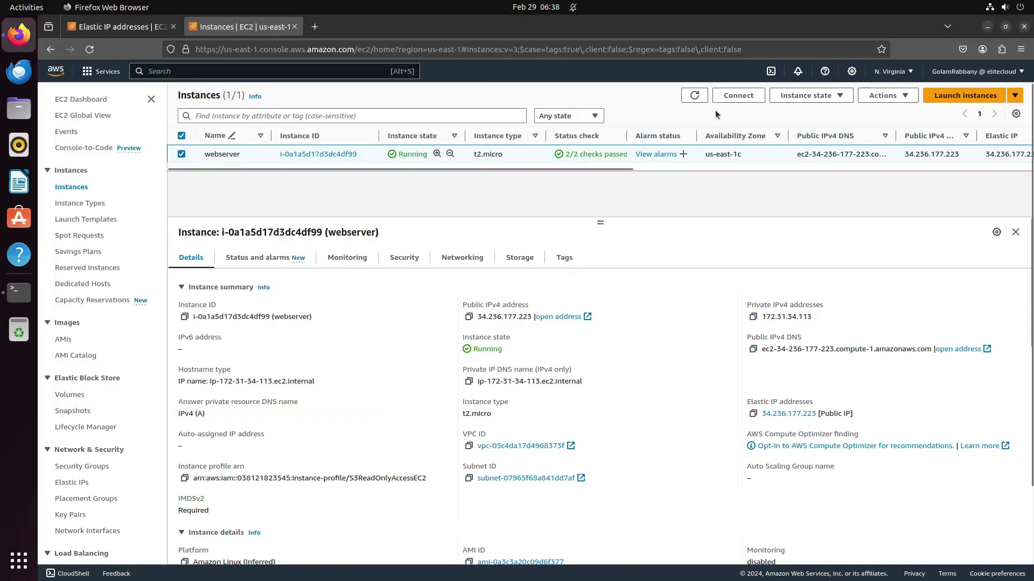
# Stop the webserver instance, then start it again once it shows Stopped.
pyautogui.click(838, 96)
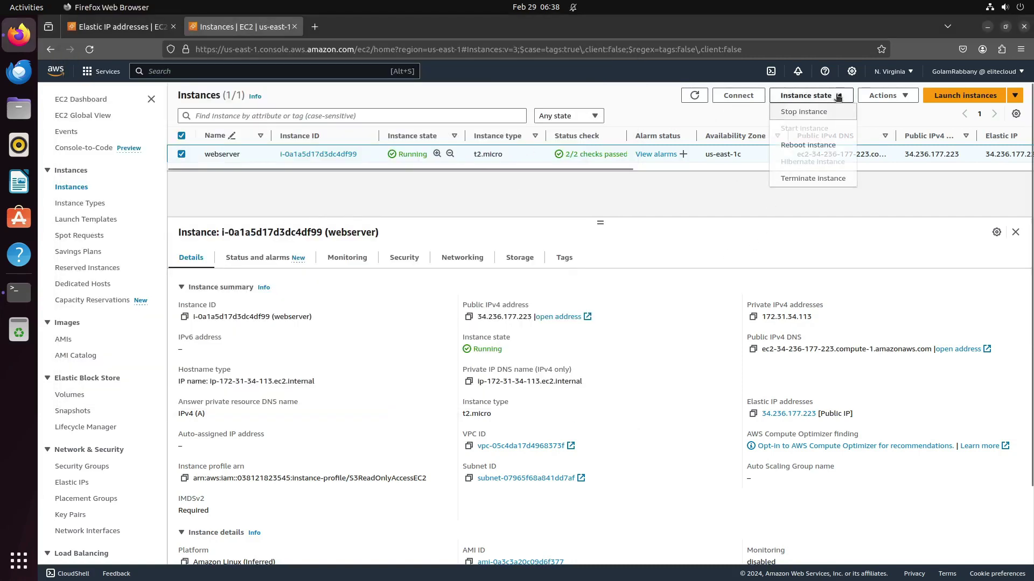
pyautogui.click(803, 114)
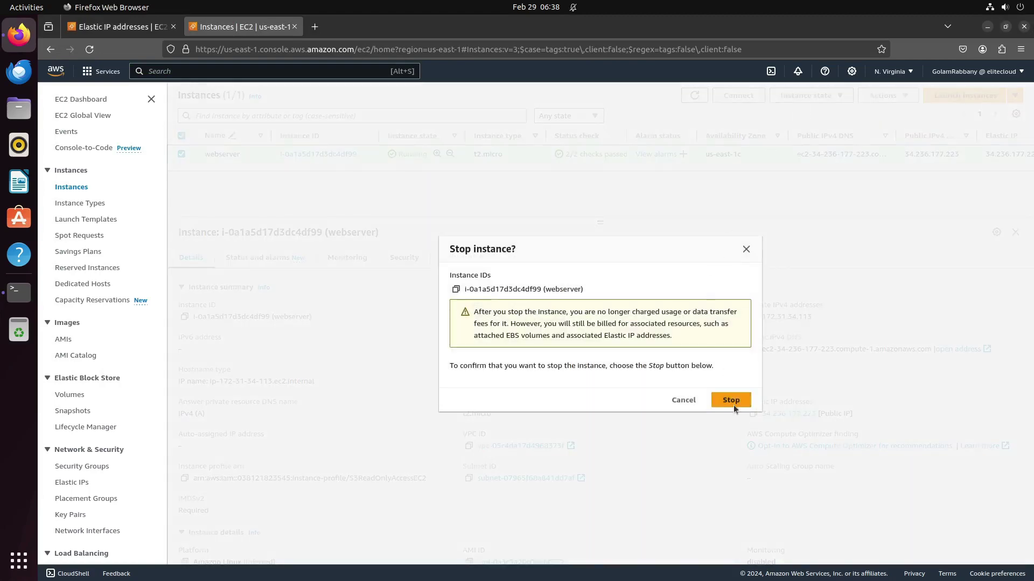
pyautogui.click(735, 398)
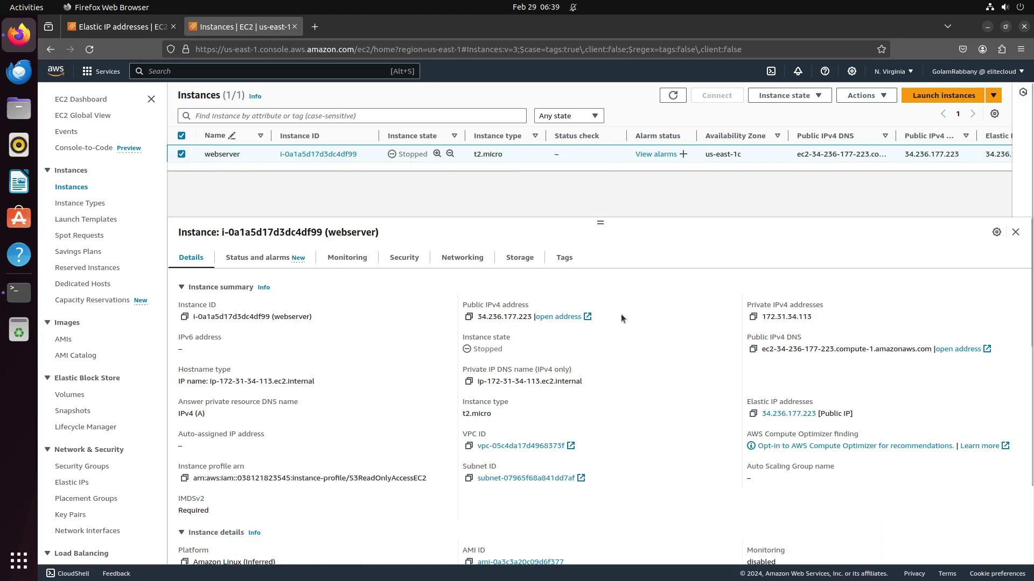
pyautogui.click(797, 95)
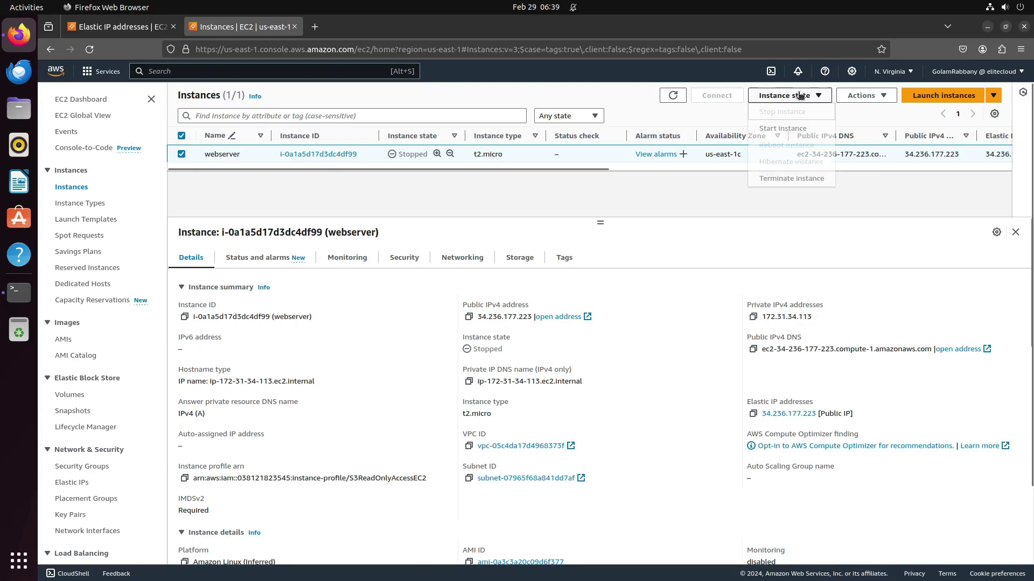
pyautogui.click(784, 130)
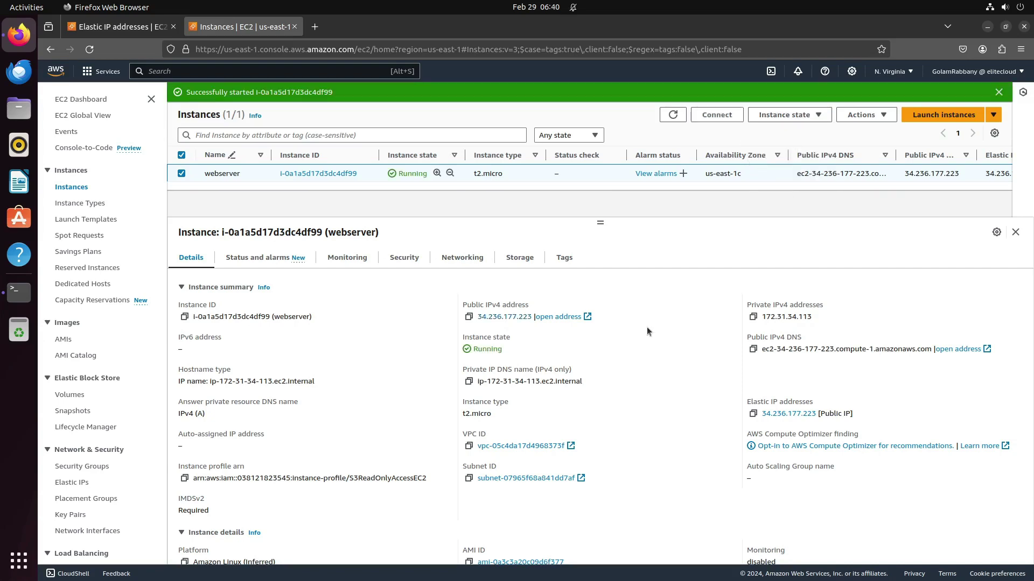
# Rerun the SSH command to 34.236.177.223, retry after 'Connection refused', then log out.
pyautogui.click(19, 290)
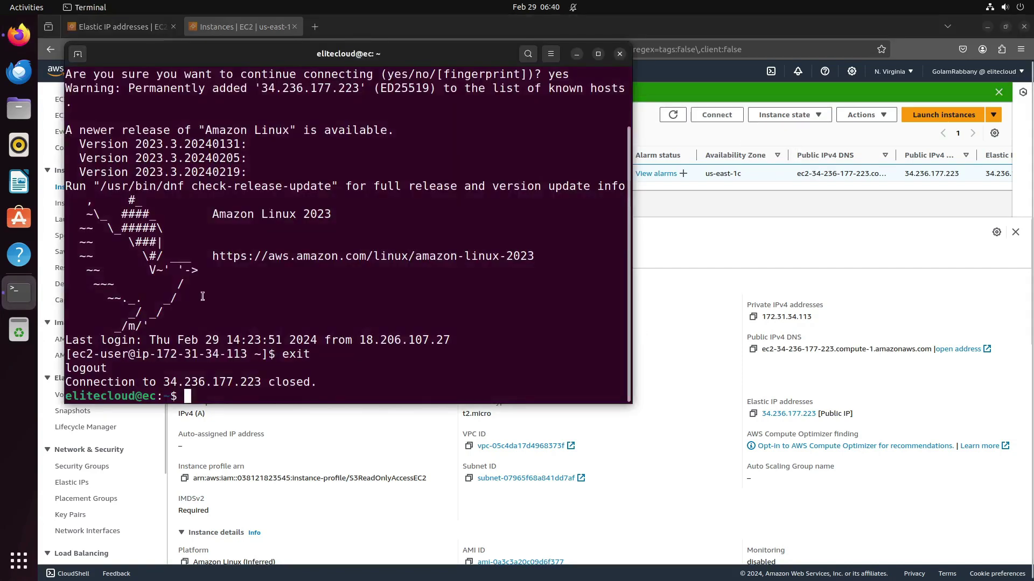
pyautogui.press('Up')
pyautogui.press('Return')
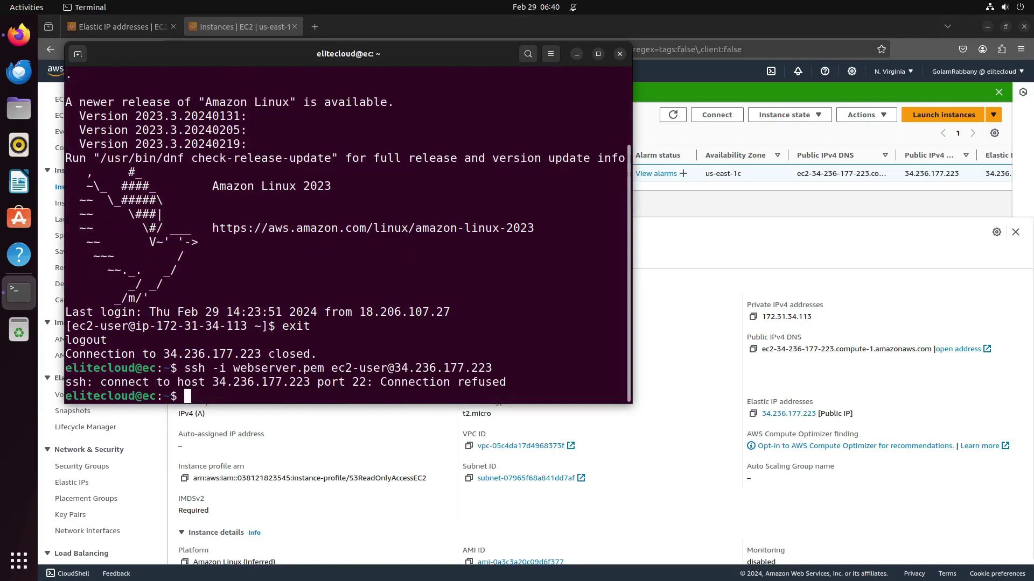
pyautogui.press('Up')
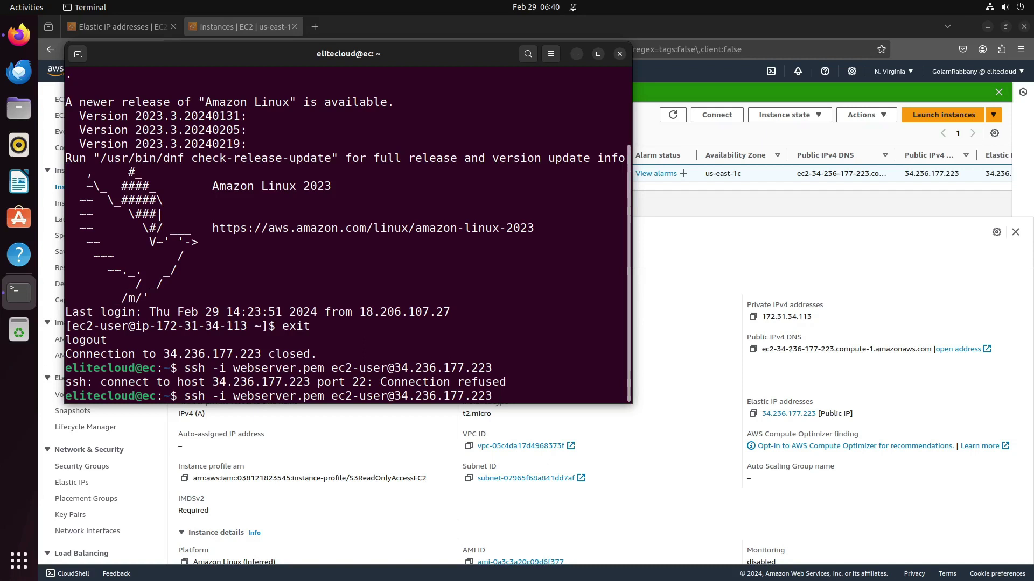
pyautogui.press('Return')
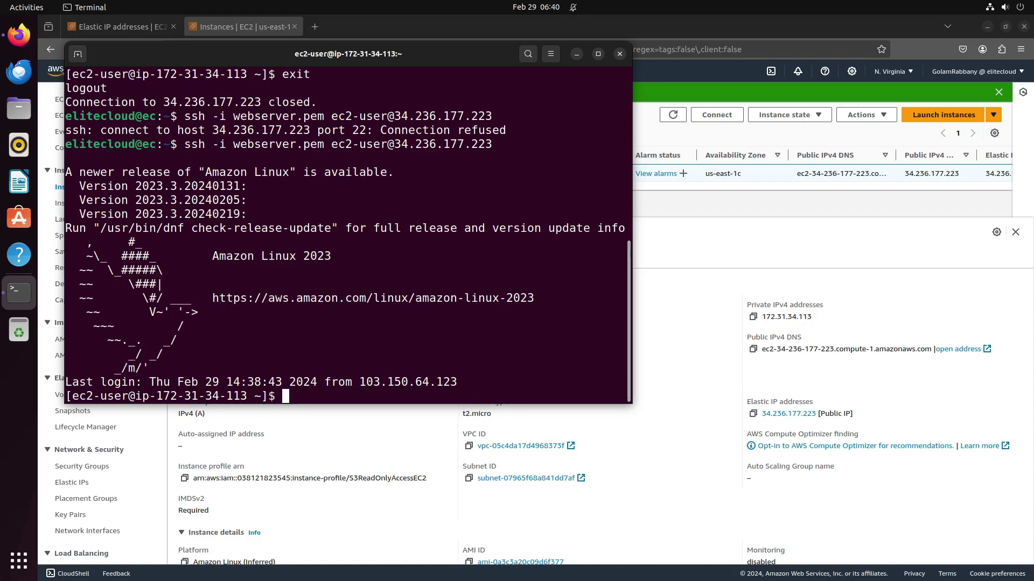
pyautogui.write('exit')
pyautogui.press('Return')
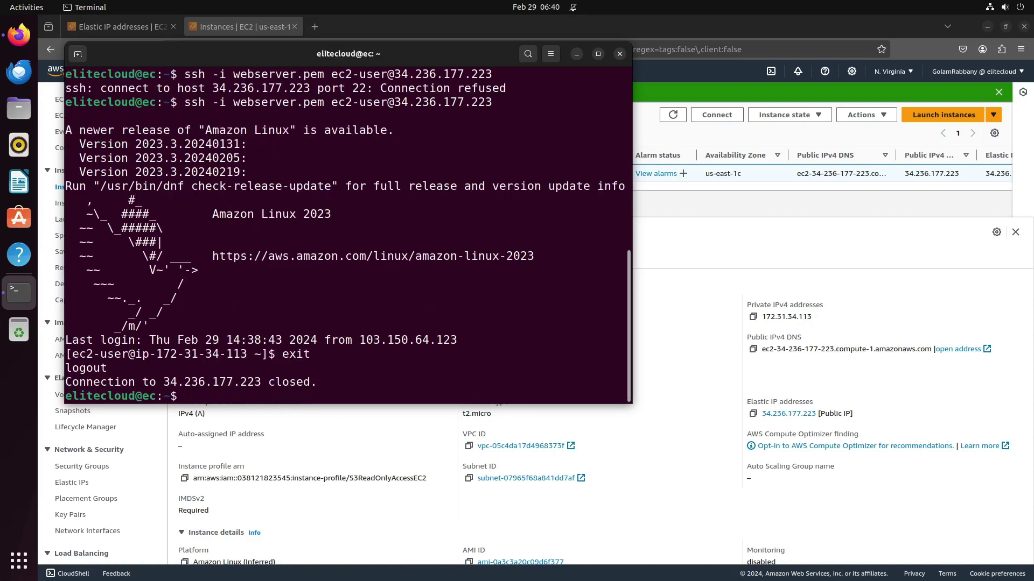